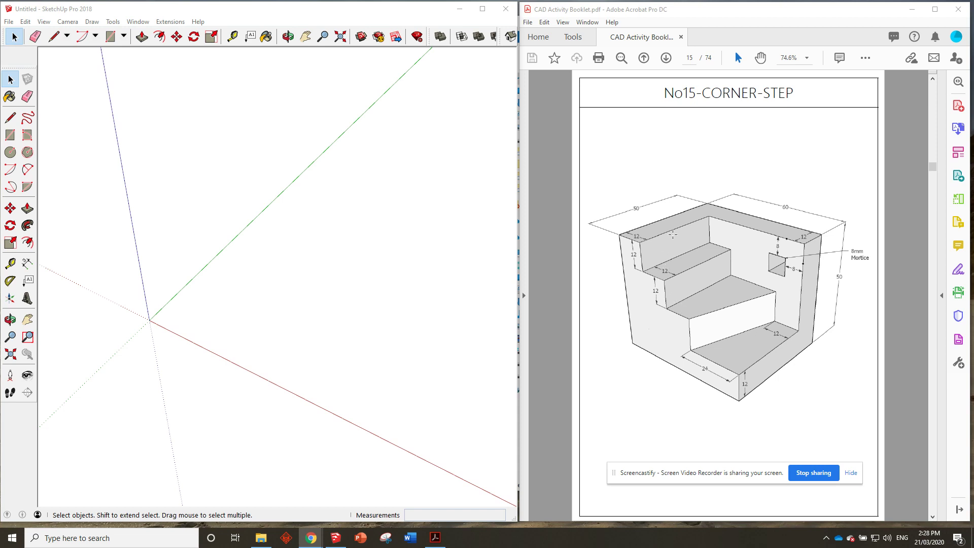
- Draw a 60 by 50 rectangle starting at the origin
left_click(110, 36)
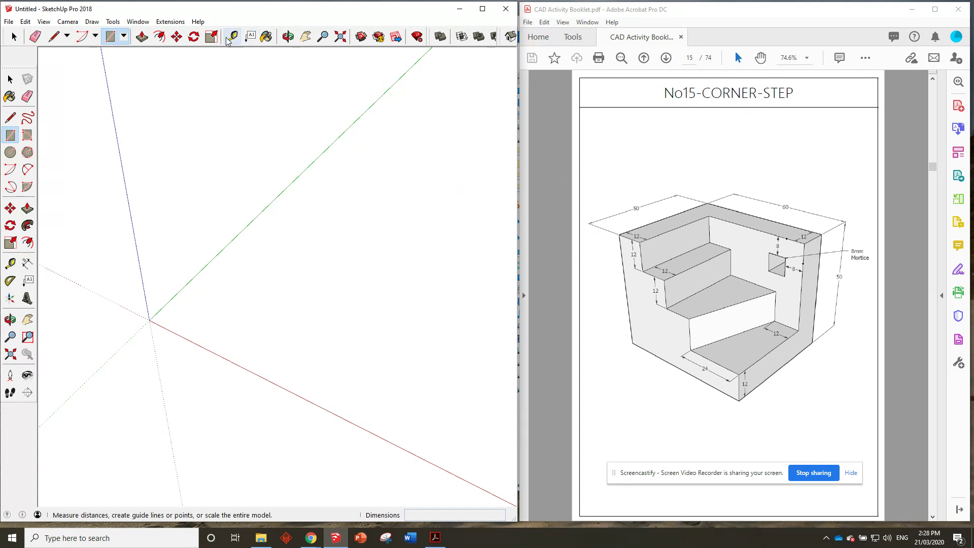
left_click(150, 321)
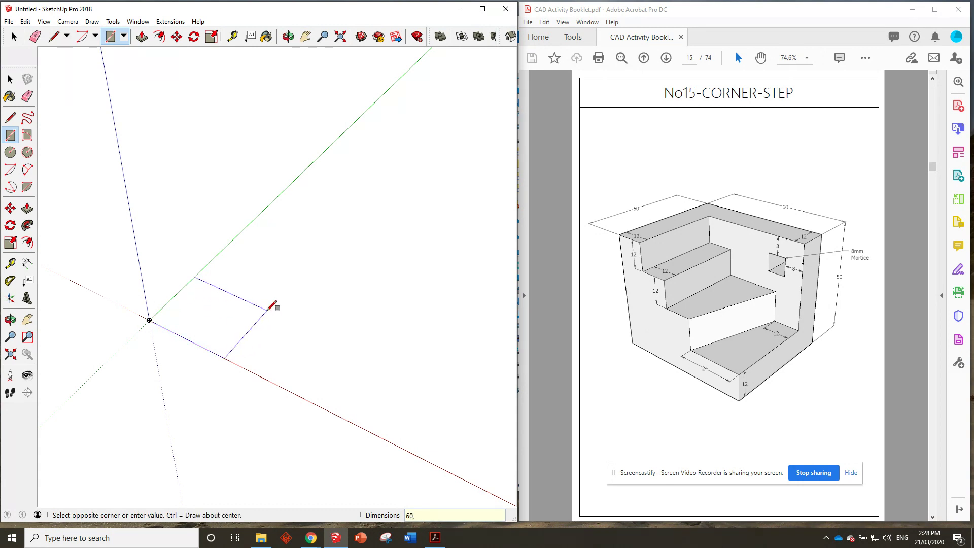
key("Return")
scroll(158, 319, "up", 5)
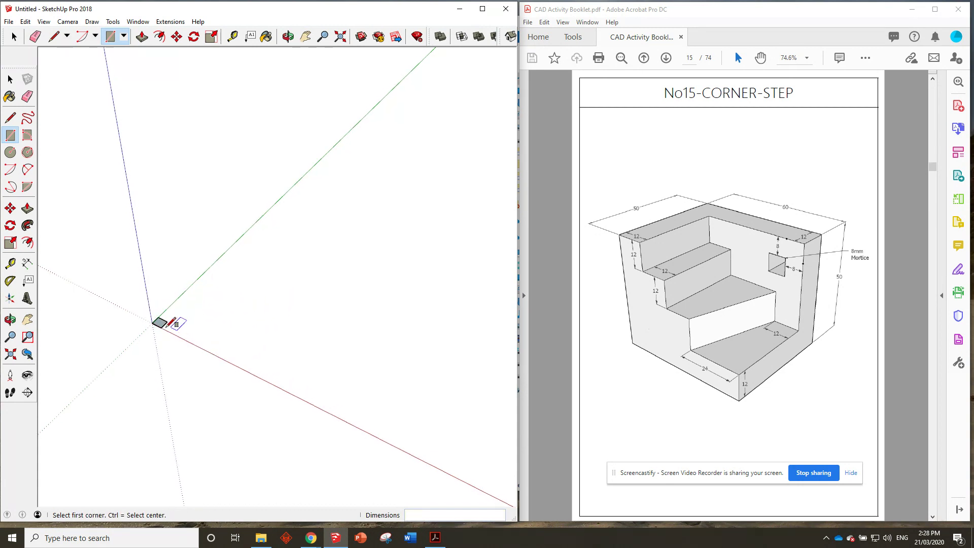
scroll(164, 312, "up", 6)
- Push/Pull the rectangle up 50 into a solid block
key("p")
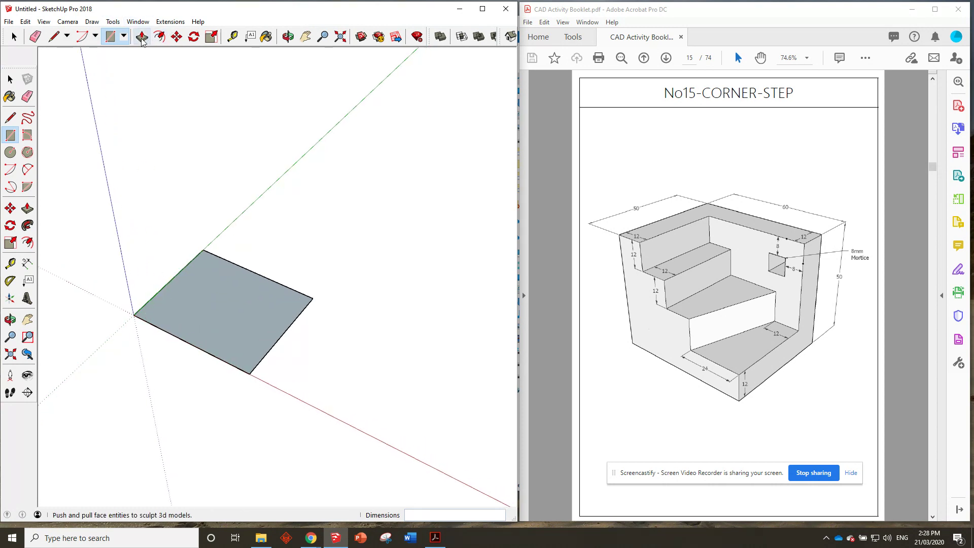
left_click(222, 295)
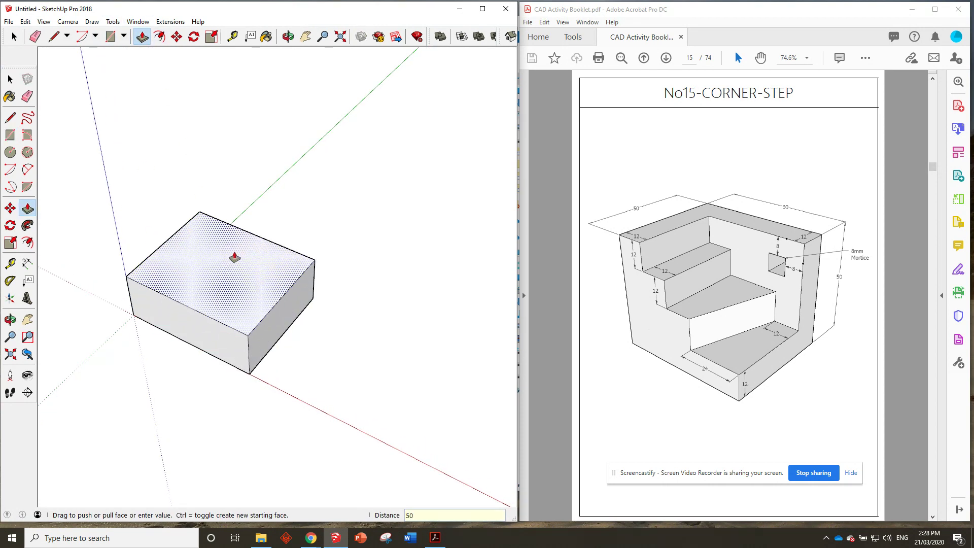
key("Return")
middle_click_drag(228, 233, 207, 196)
- Place guide points 12 in from the block's back top edges
scroll(152, 172, "up", 3)
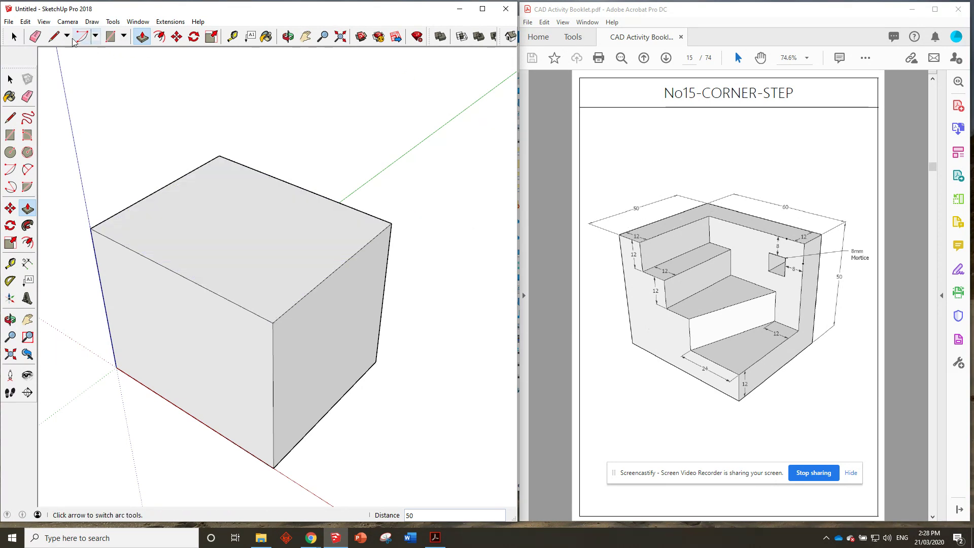
left_click(233, 36)
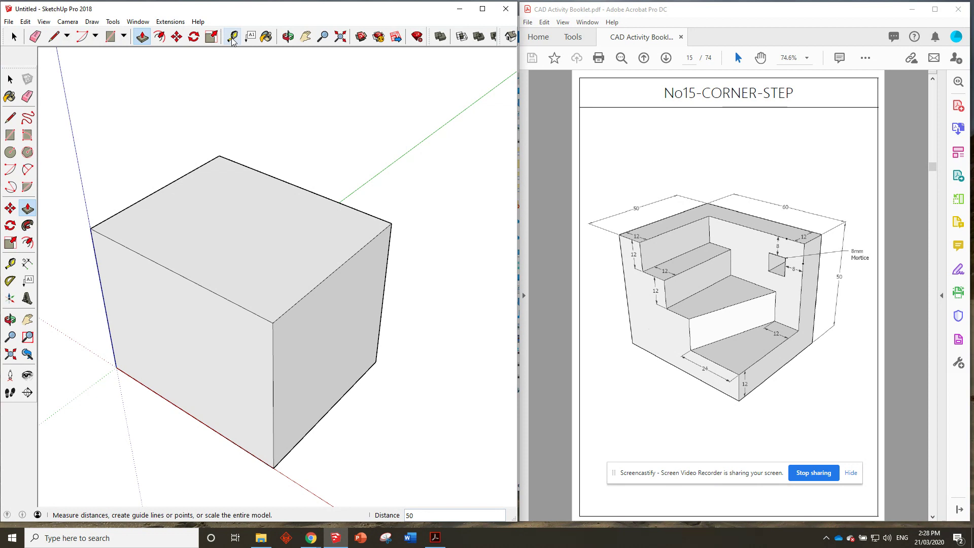
left_click(91, 228)
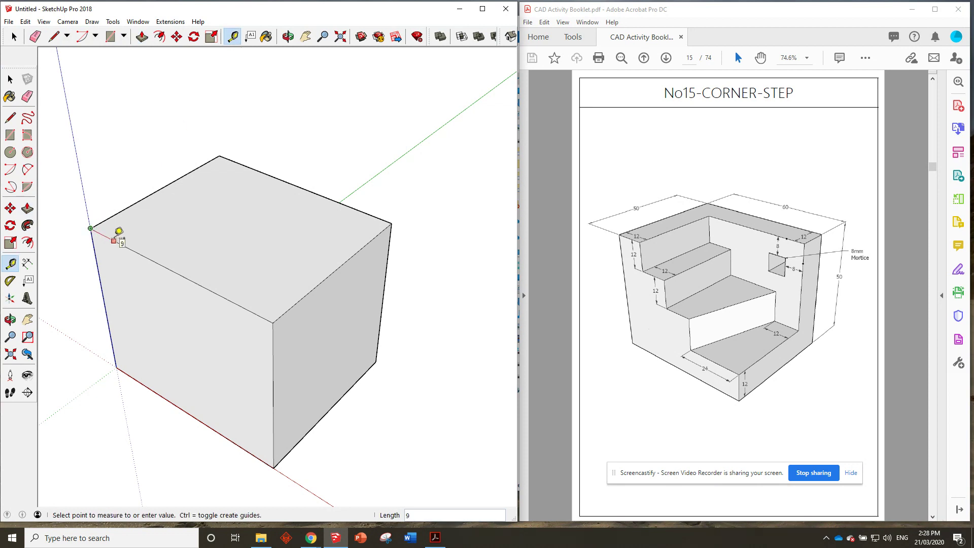
left_click(114, 240)
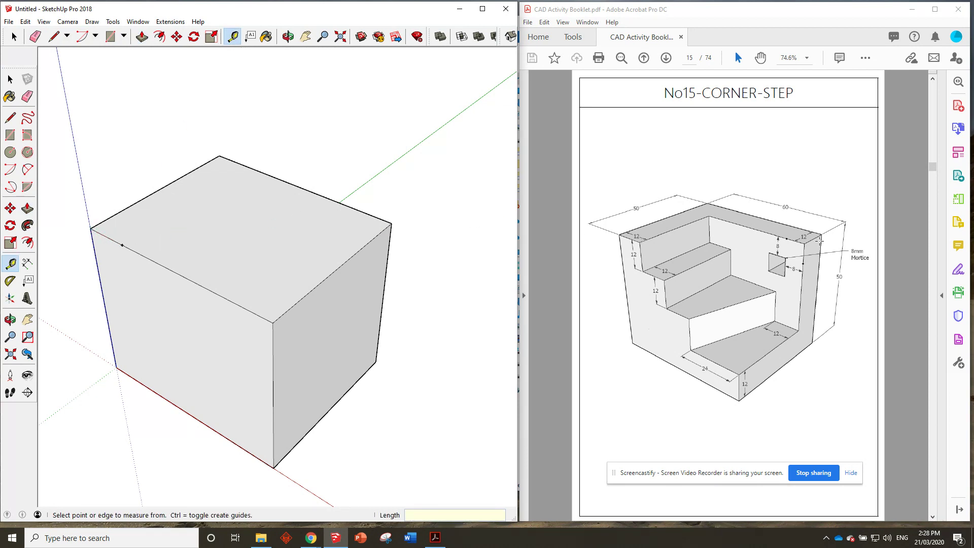
left_click(391, 223)
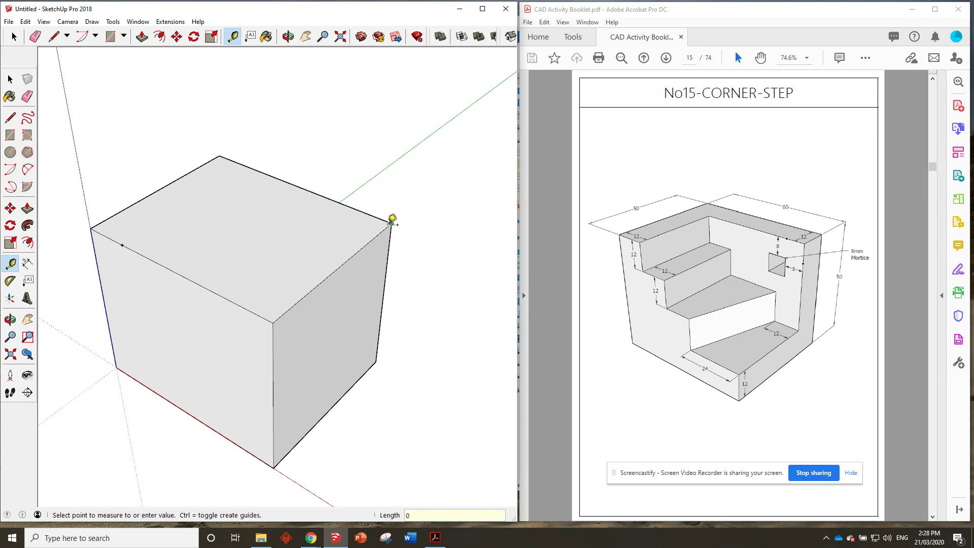
key("Return")
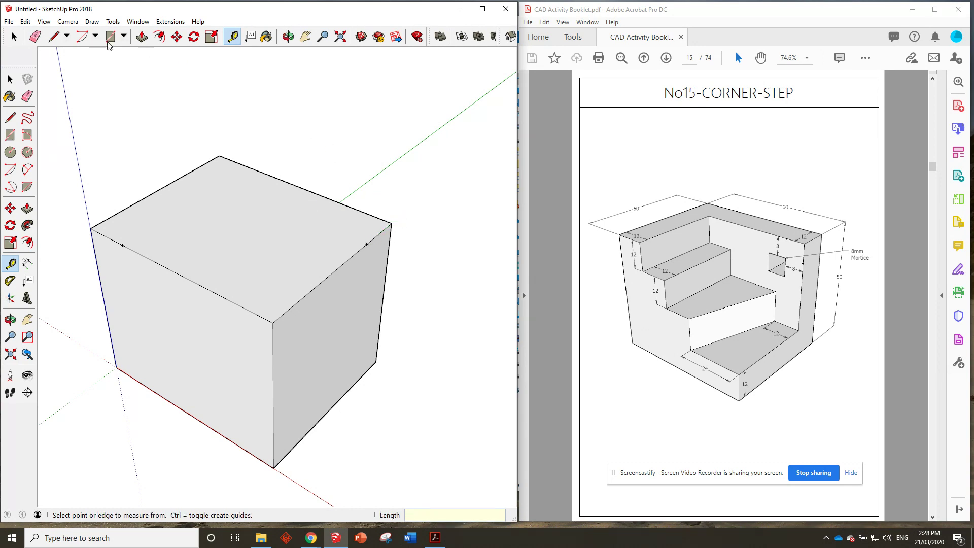
- Draw the wall's inner edge line between the guide points, parallel to the back
left_click(54, 37)
left_click(122, 245)
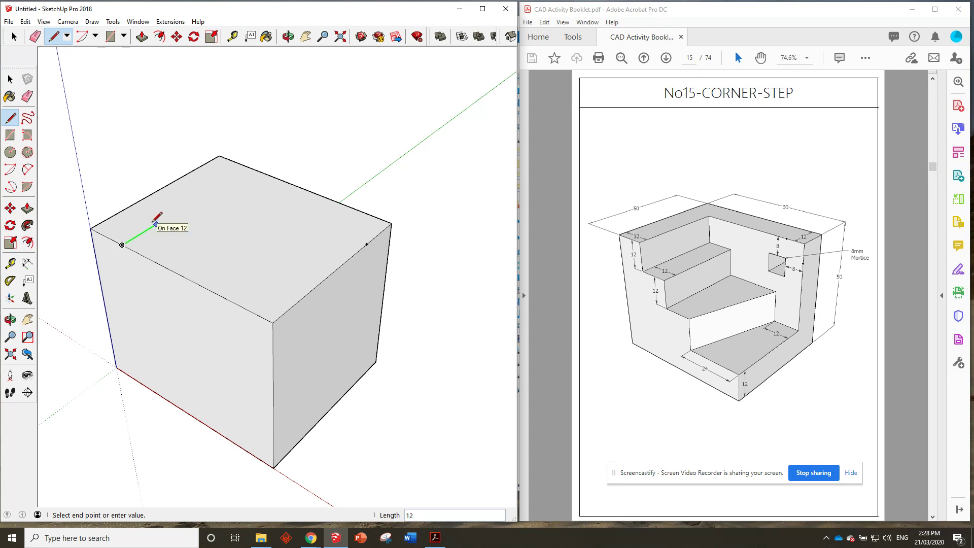
left_click(367, 244)
left_click(367, 244)
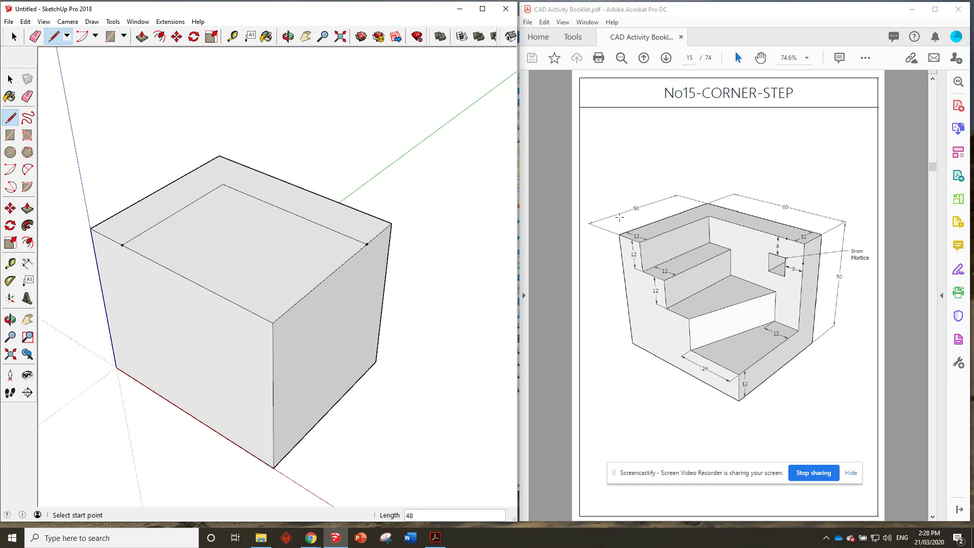
- Push the inner top face down 12, leaving the L-shaped wall standing
left_click(142, 36)
left_click_drag(217, 257, 224, 273)
type("12")
key("Return")
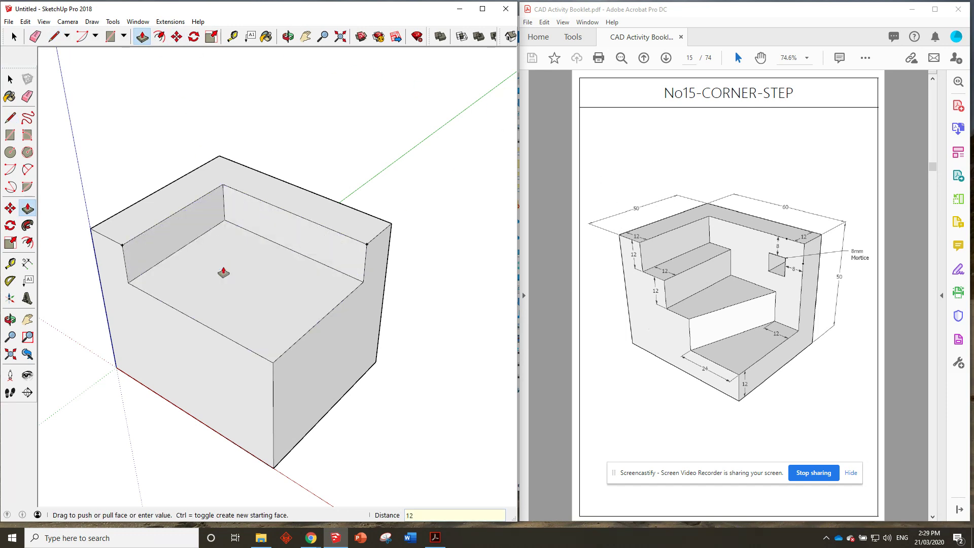
middle_click_drag(224, 272, 251, 233)
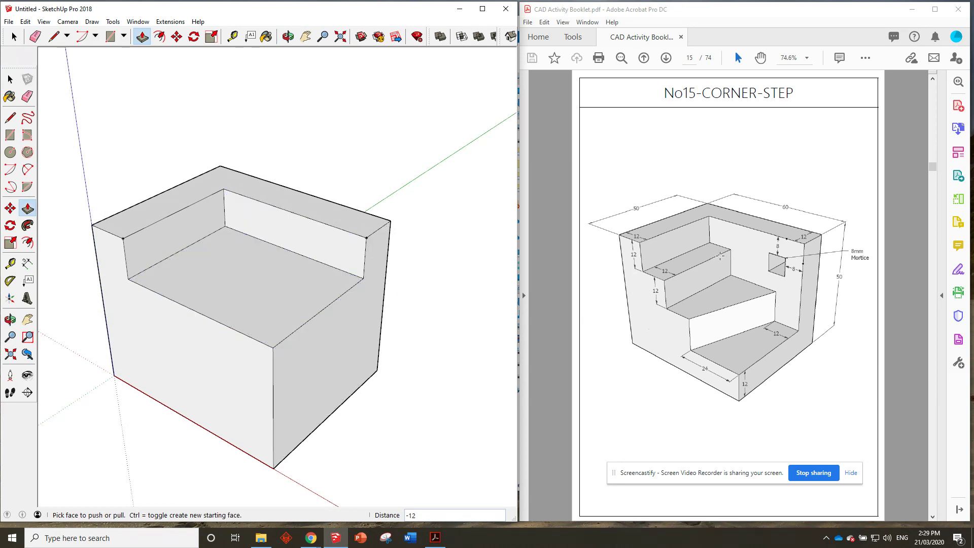
- Mark a guide 12 along the floor edge and draw a line splitting the sunken floor
left_click(233, 36)
left_click(128, 279)
type("12")
key("Return")
left_click(54, 36)
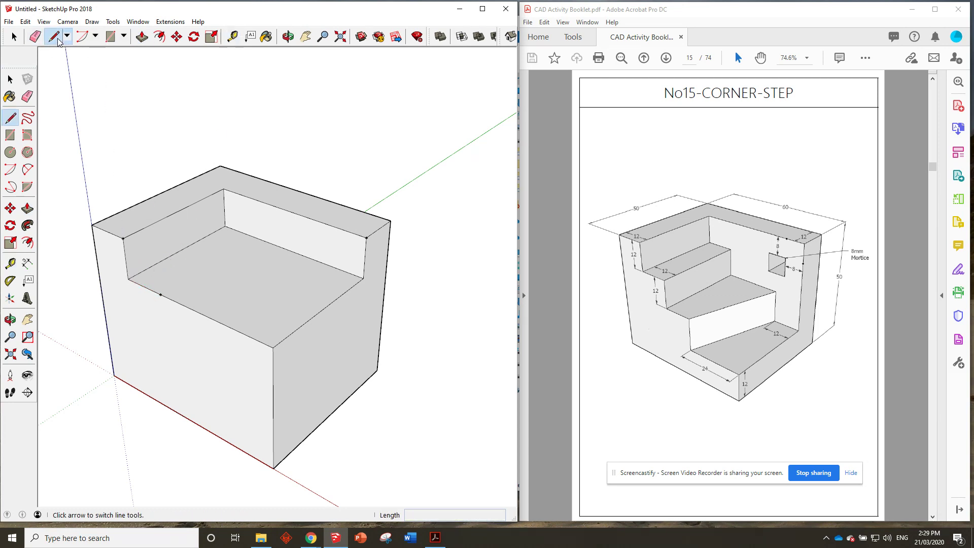
left_click(160, 295)
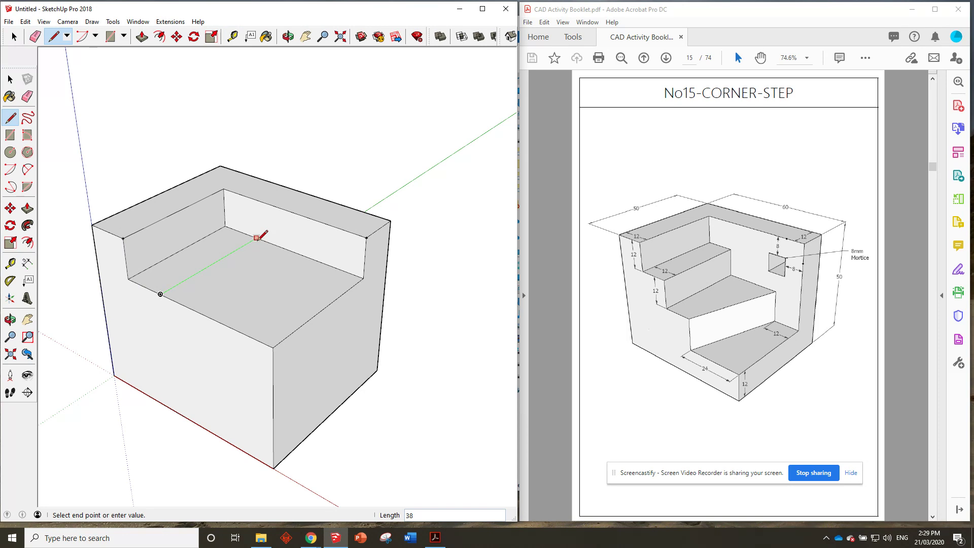
left_click(257, 238)
- Push the front floor face down another 12
left_click(142, 36)
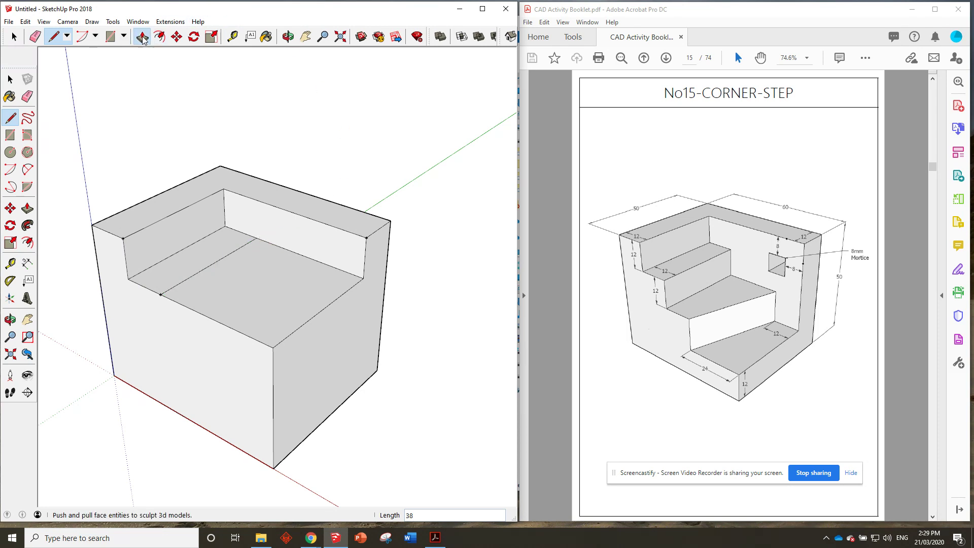
left_click(252, 269)
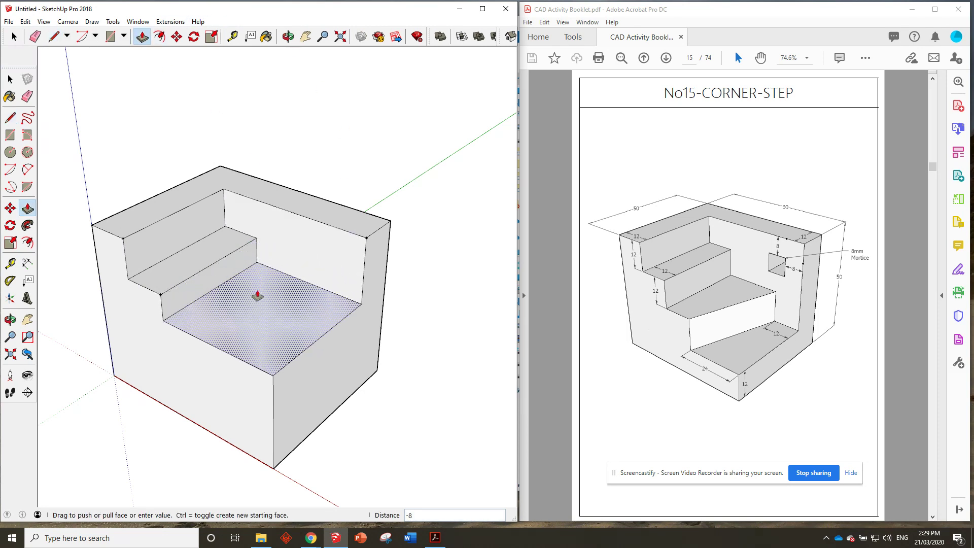
key("Return")
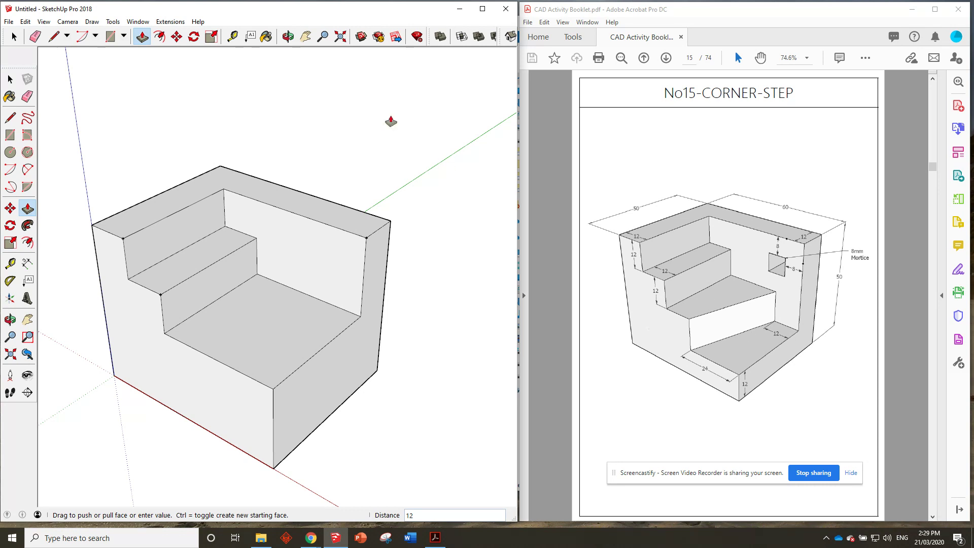
- Place guide points 12 along the floor edge and 24 along the front edge
left_click(232, 36)
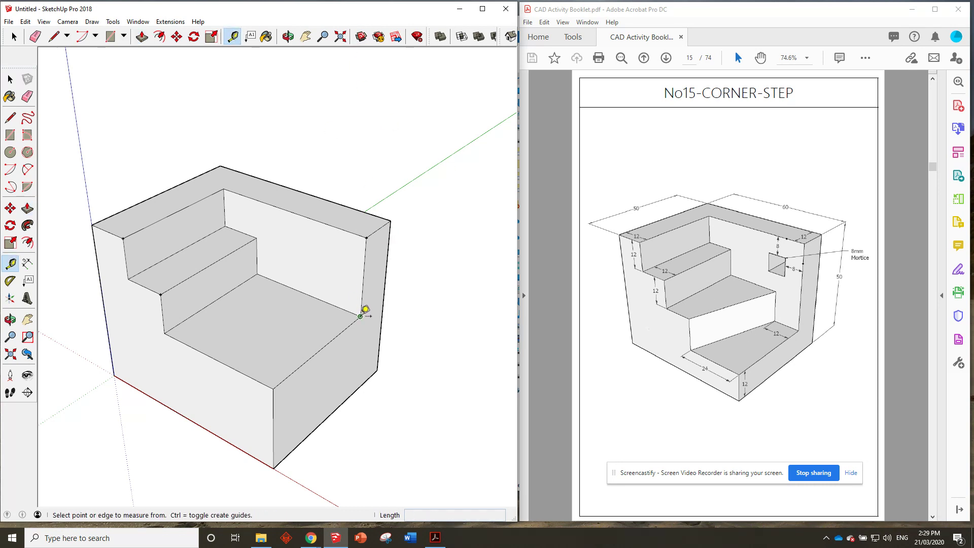
left_click(360, 316)
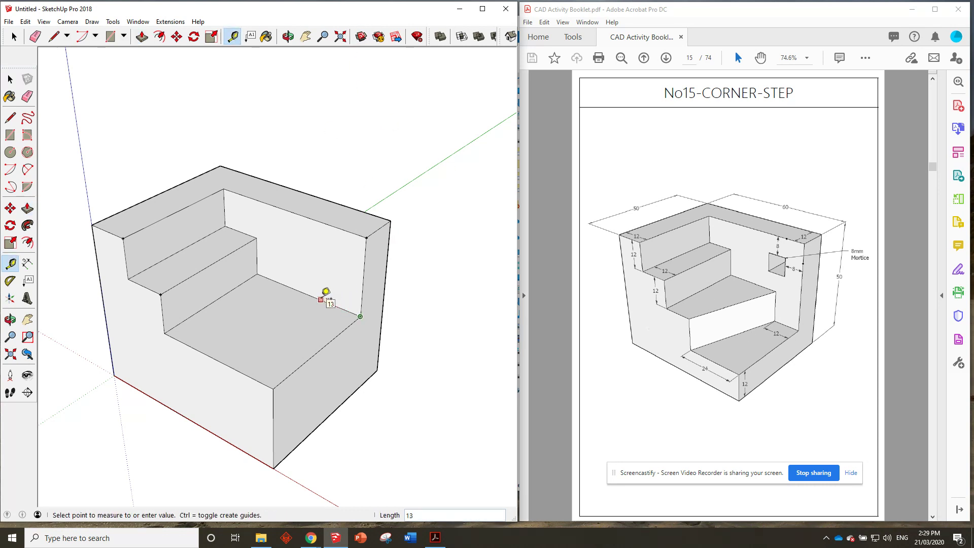
type("12")
key("Return")
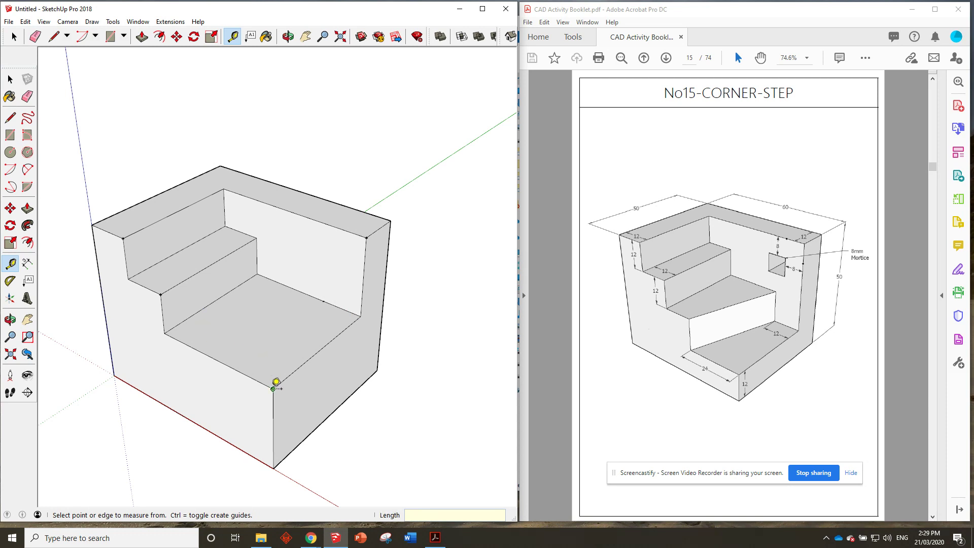
left_click(273, 389)
type("24")
key("Return")
- Draw a diagonal line from the 24 guide point to the floor's back edge
left_click(59, 40)
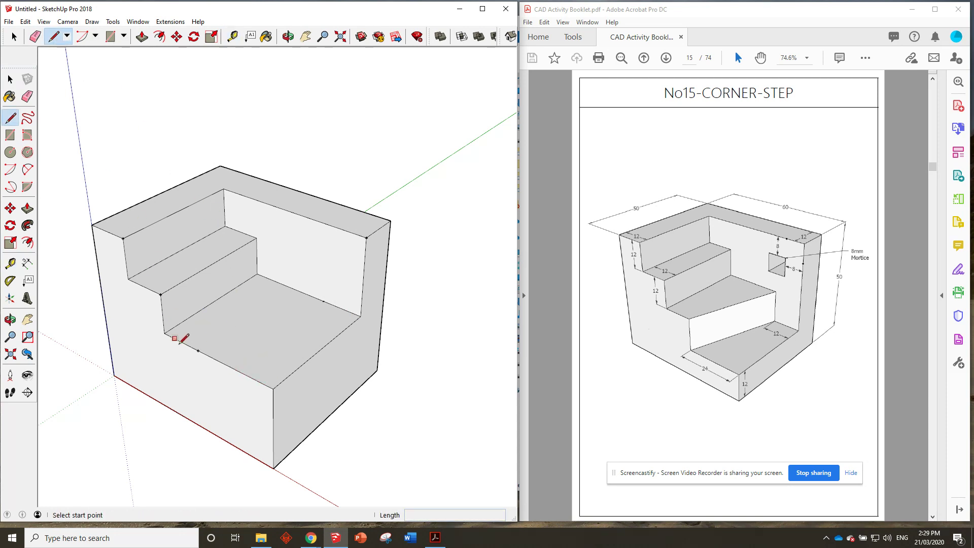
left_click(198, 350)
left_click(324, 301)
left_click(142, 36)
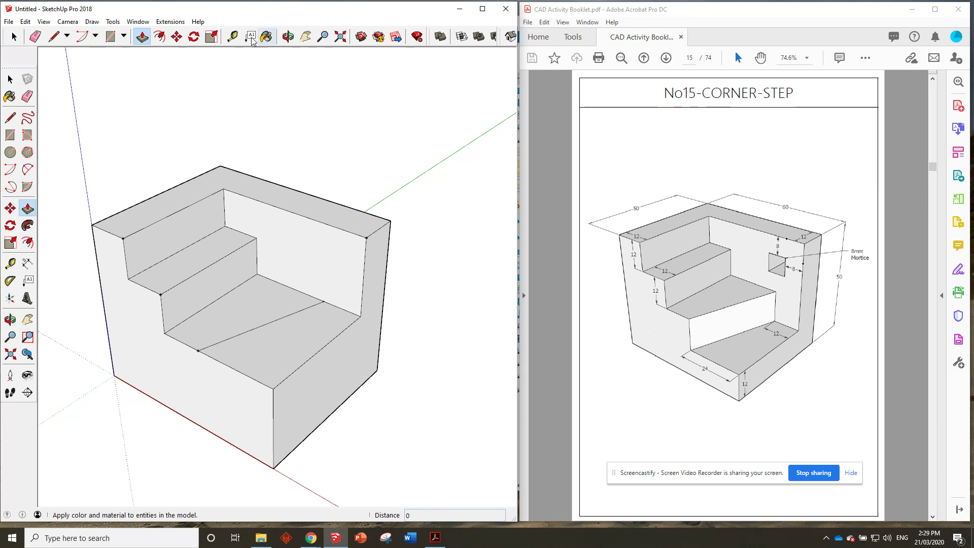
left_click(232, 36)
- Mark a guide 8 up from the bottom front corner and lower the floor beside the diagonal 14
left_click(273, 469)
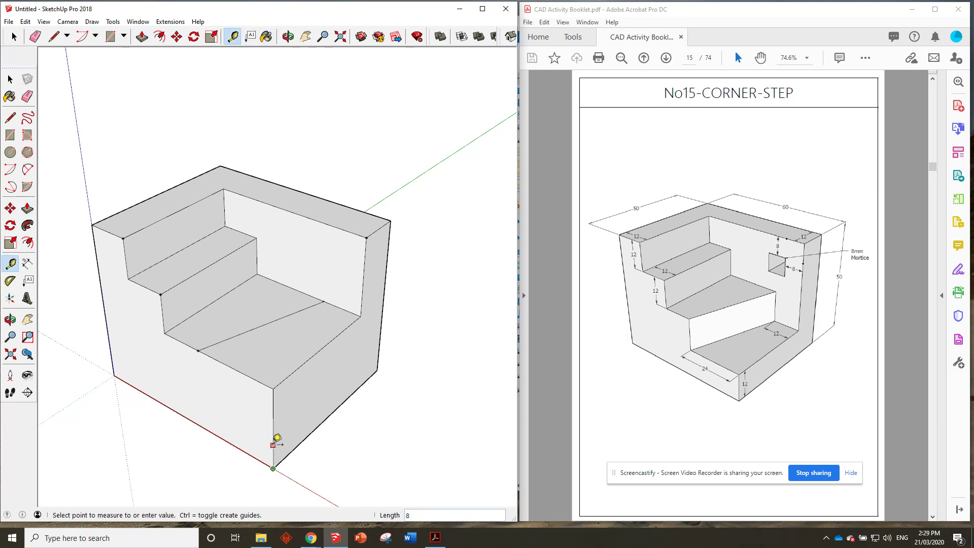
left_click(274, 434)
left_click(142, 36)
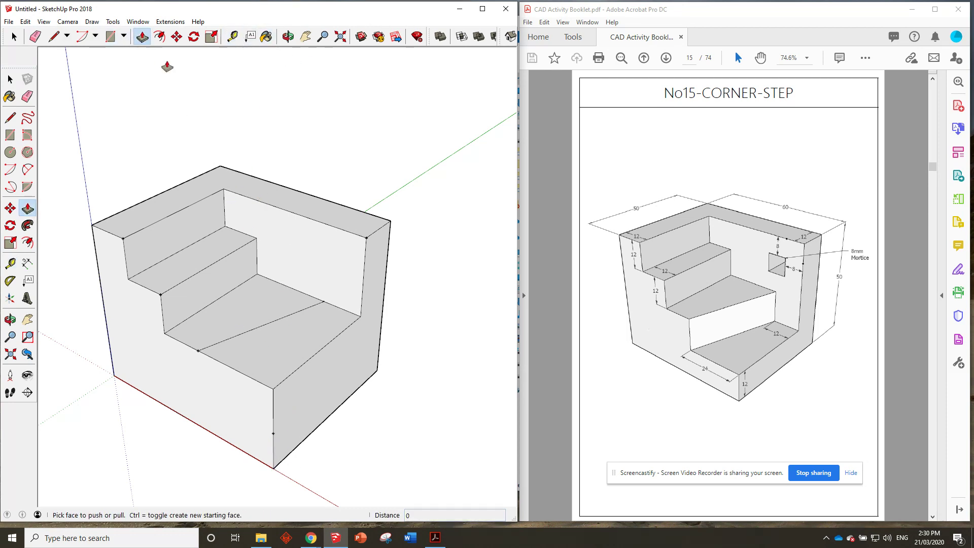
left_click_drag(272, 363, 274, 413)
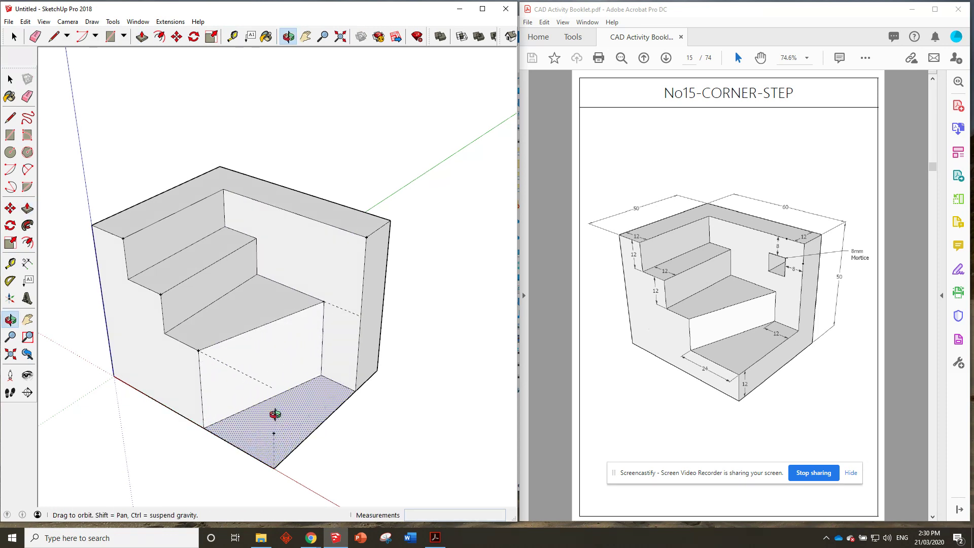
middle_click_drag(274, 413, 492, 307)
left_click_drag(492, 307, 389, 381)
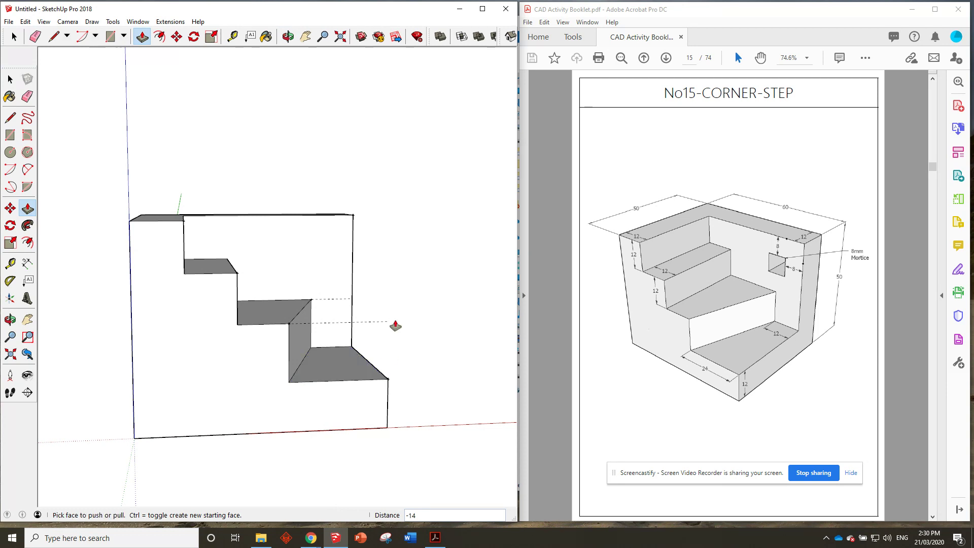
middle_click_drag(394, 327, 181, 368)
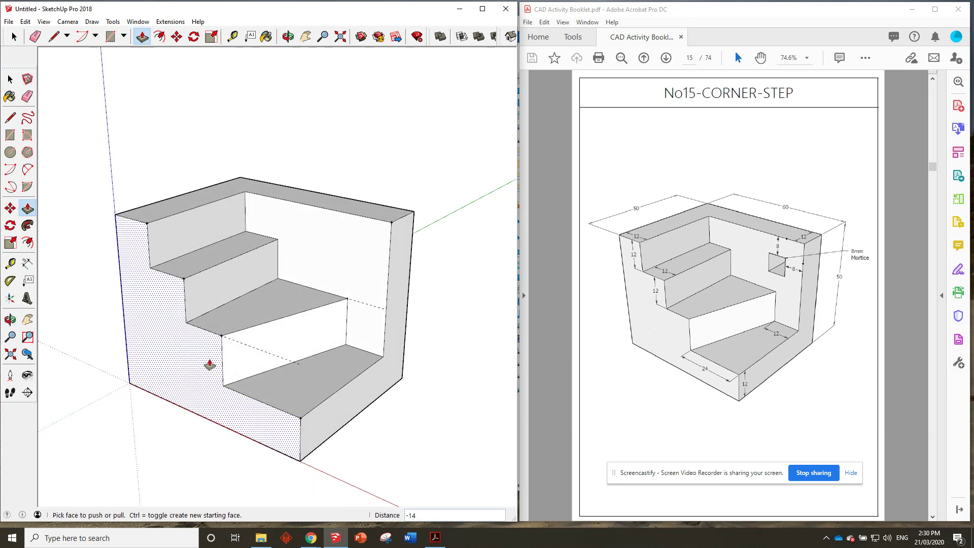
middle_click_drag(244, 289, 208, 376)
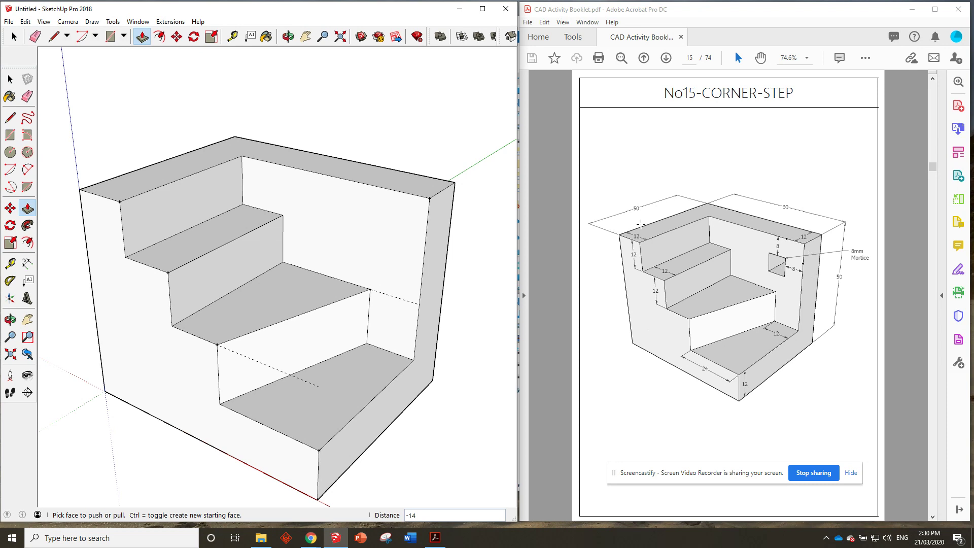
left_click(233, 36)
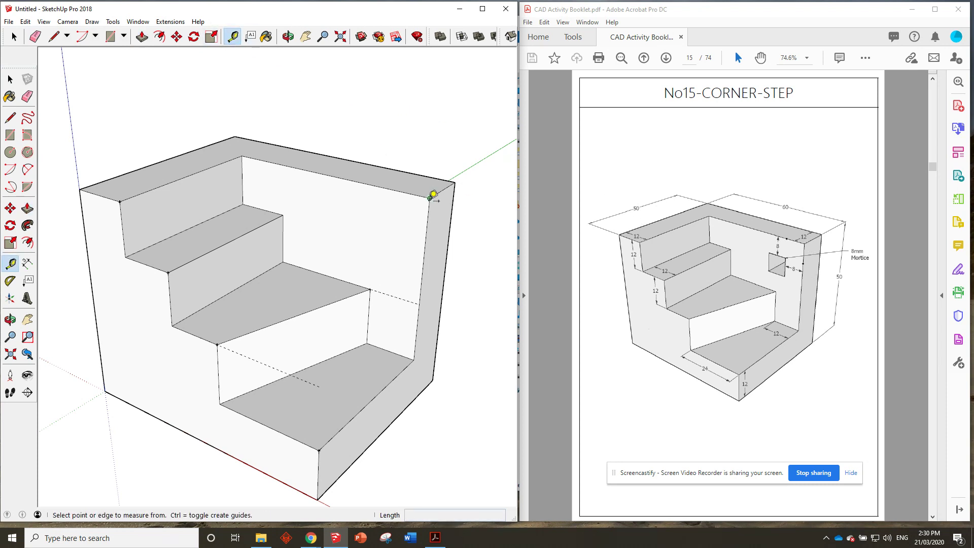
- Place a guide 8 below the back wall's top corner with a guide line across the wall
left_click(431, 197)
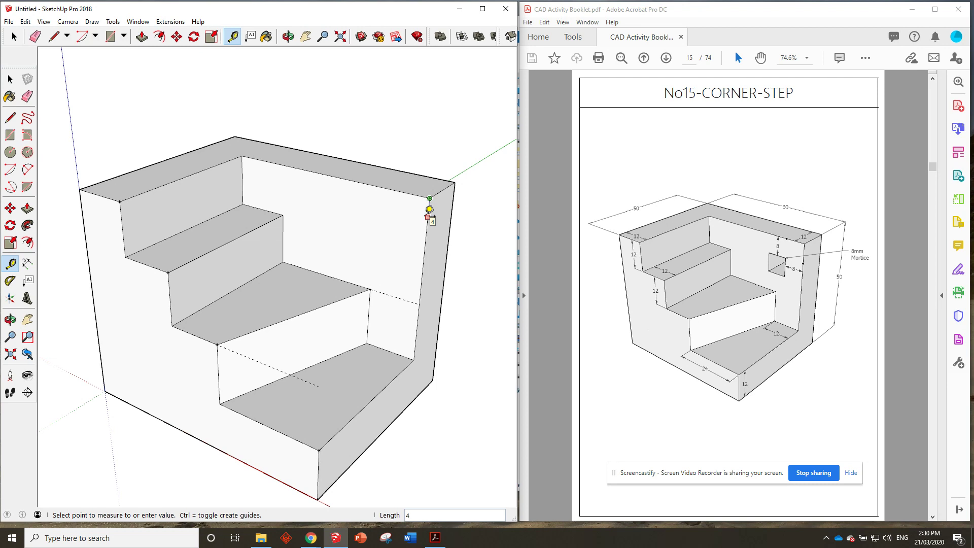
type("8")
key("Return")
left_click(425, 236)
key("Return")
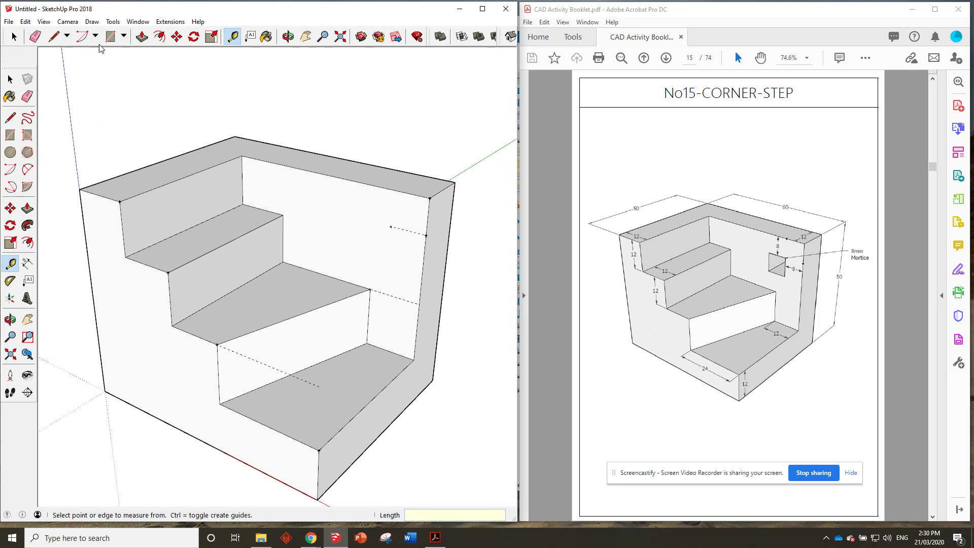
- Draw an 8 by 8 square on the back wall at the guide
left_click(111, 36)
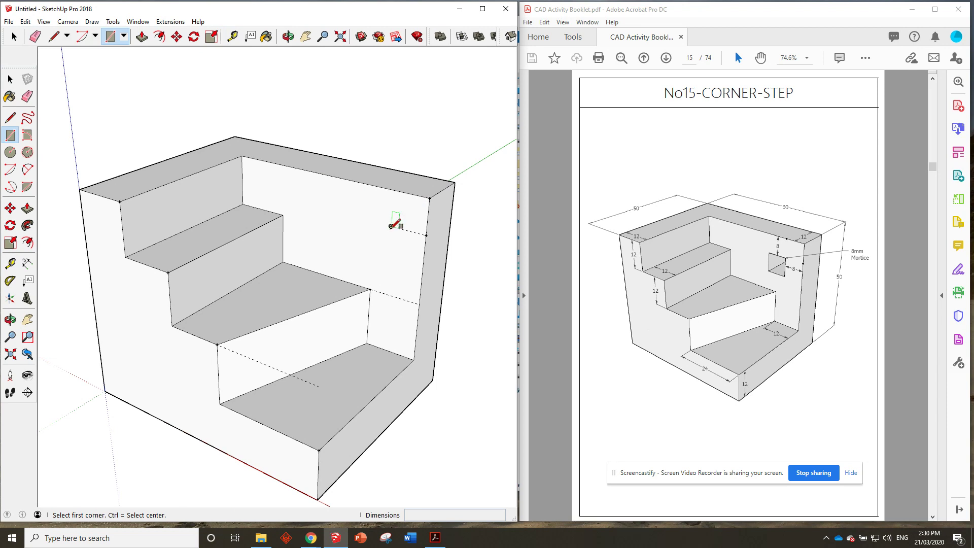
left_click(391, 227)
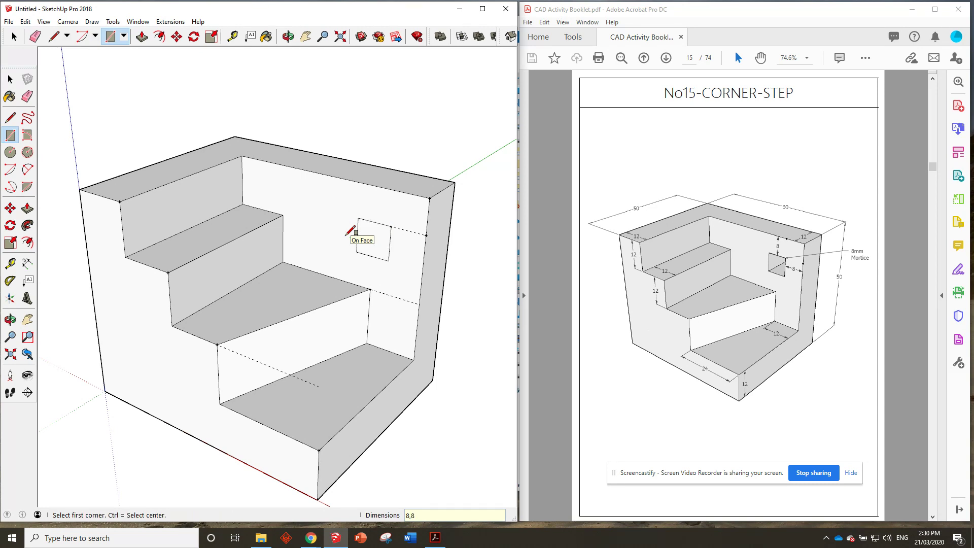
scroll(370, 256, "down", 3)
mouse_move(370, 256)
middle_mouse_down()
mouse_move(281, 211)
mouse_move(375, 245)
mouse_move(382, 258)
middle_mouse_up()
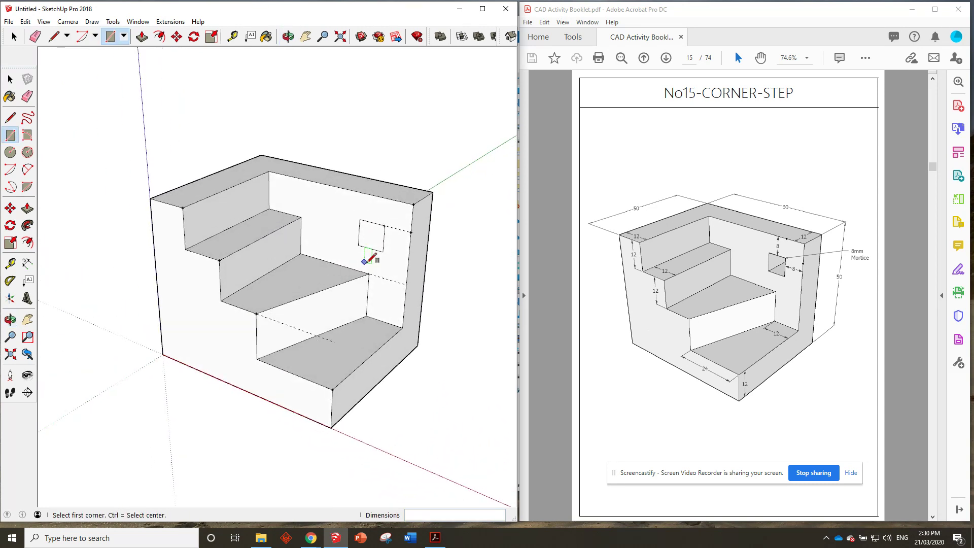
- Push the square 12 into the back wall to cut the mortise
left_click(142, 37)
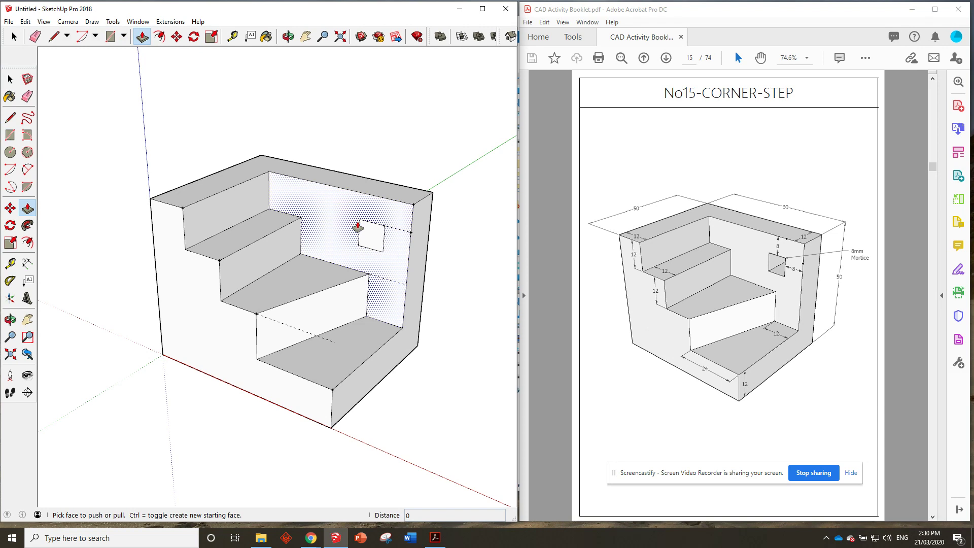
left_click(372, 231)
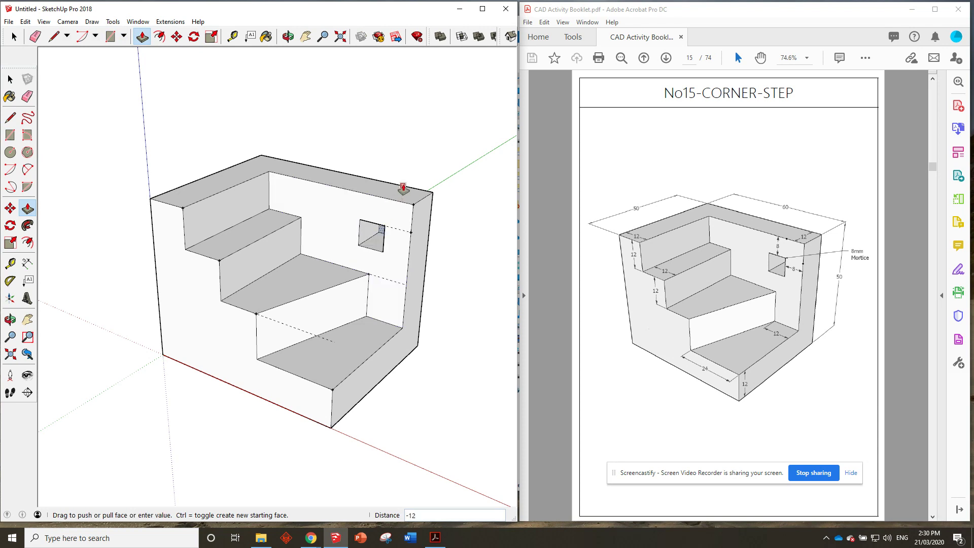
left_click(400, 184)
middle_click_drag(376, 254, 350, 289)
scroll(350, 292, "up", 1)
scroll(351, 292, "down", 1)
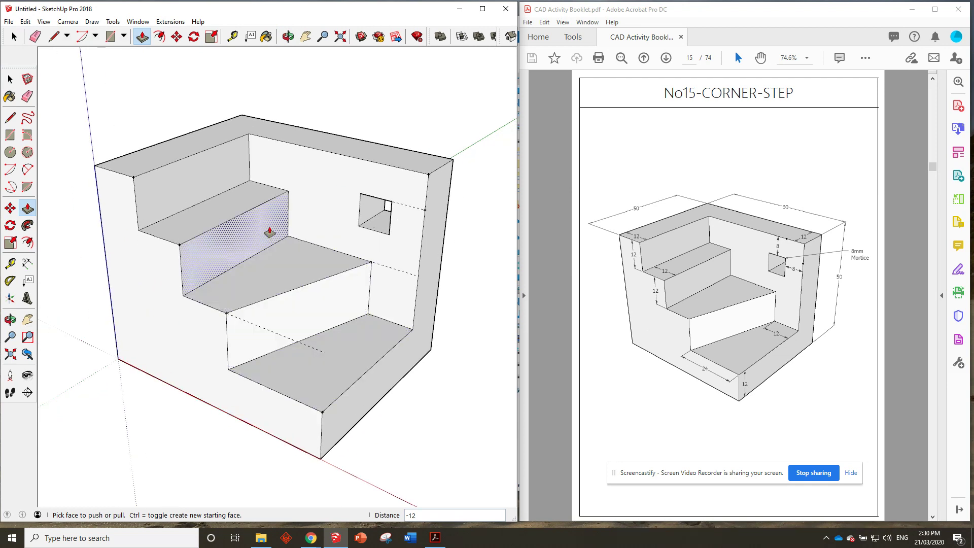
- Delete all guides, save as No15-CORNER-STEP in CAD Activities, then create a new model
left_click(23, 21)
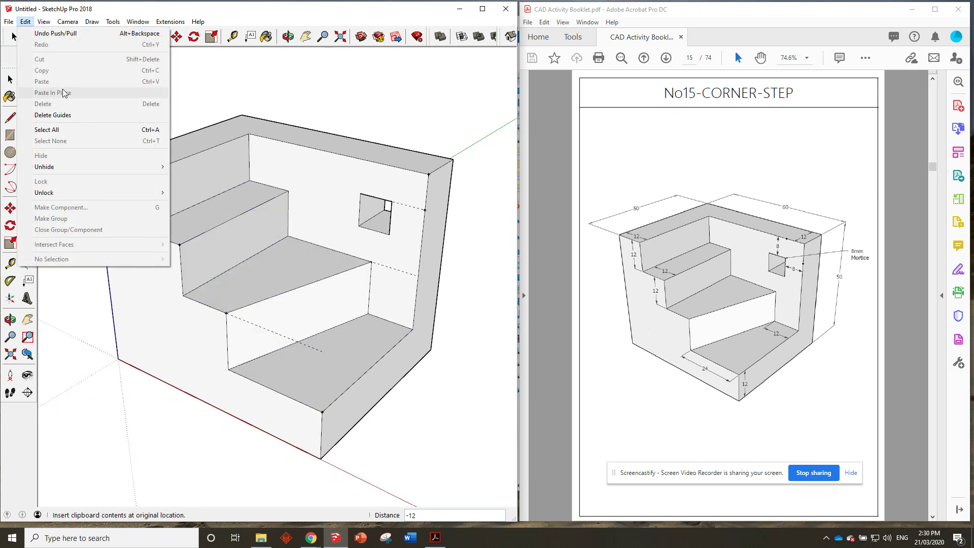
left_click(58, 118)
left_click(9, 22)
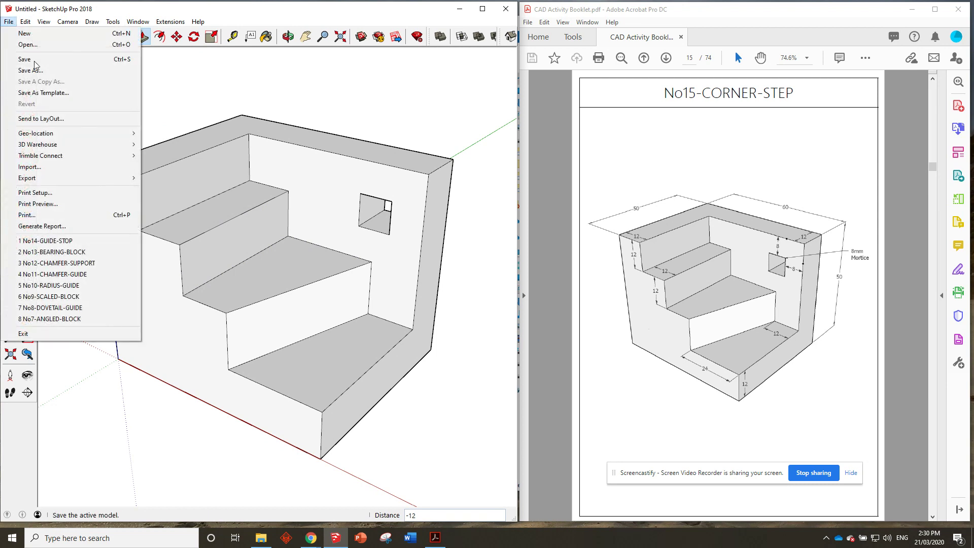
left_click(21, 59)
scroll(298, 250, "down", 1)
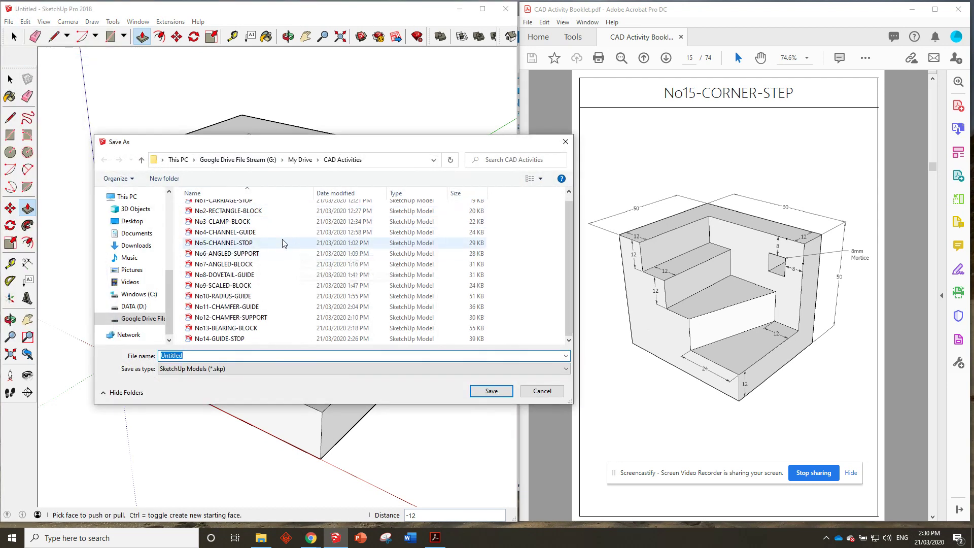
type("No15-CORNER-STEP")
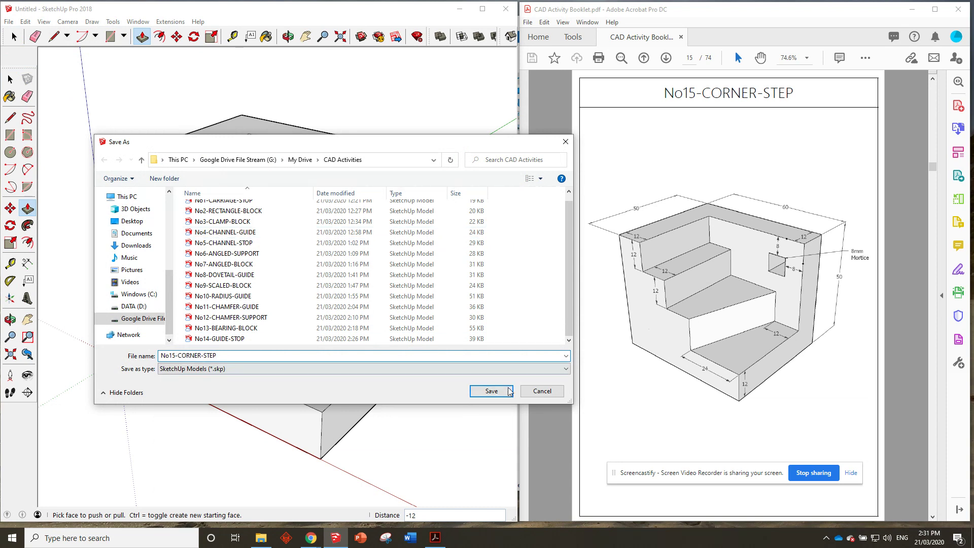
left_click(491, 390)
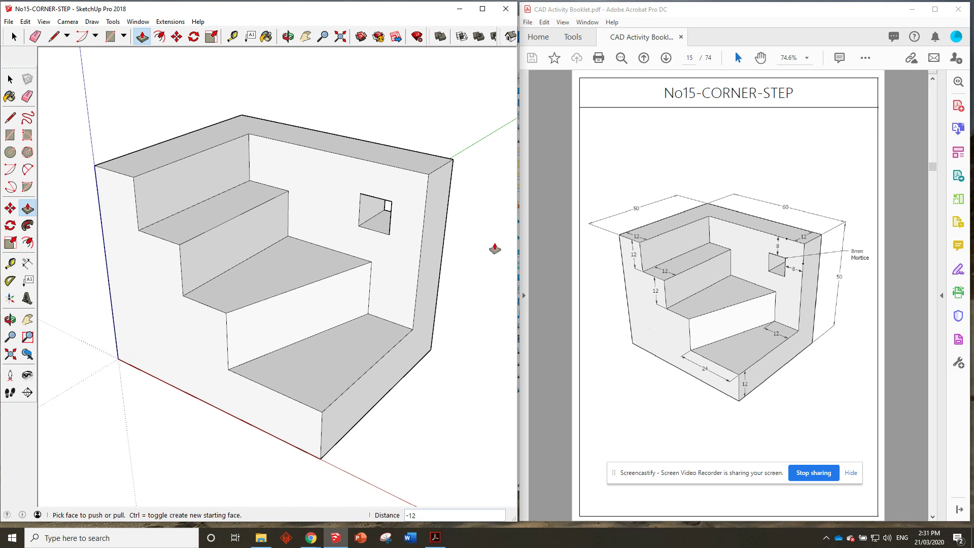
left_click(9, 22)
left_click(31, 33)
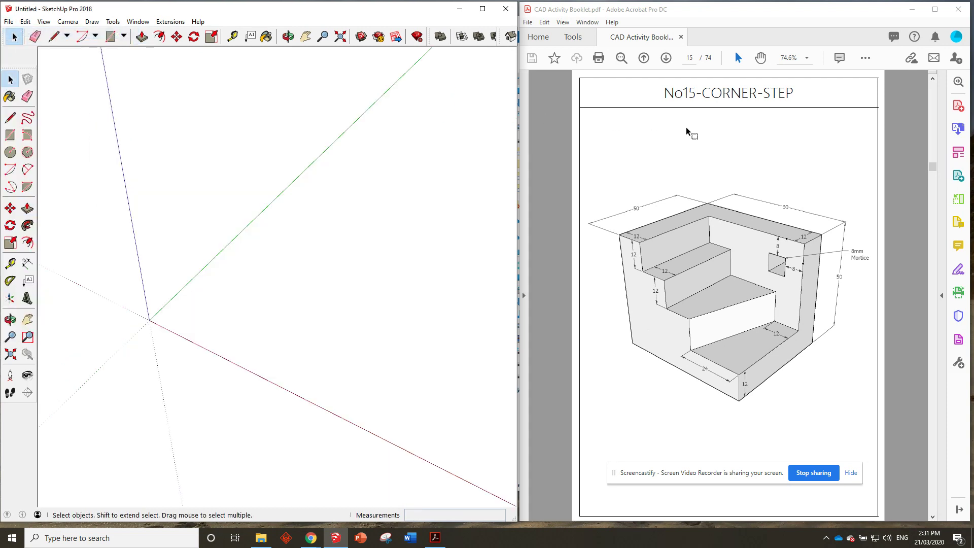
- Scroll the Acrobat booklet to page 16, the No16-RAMP-GUIDE drawing
scroll(687, 126, "down", 1)
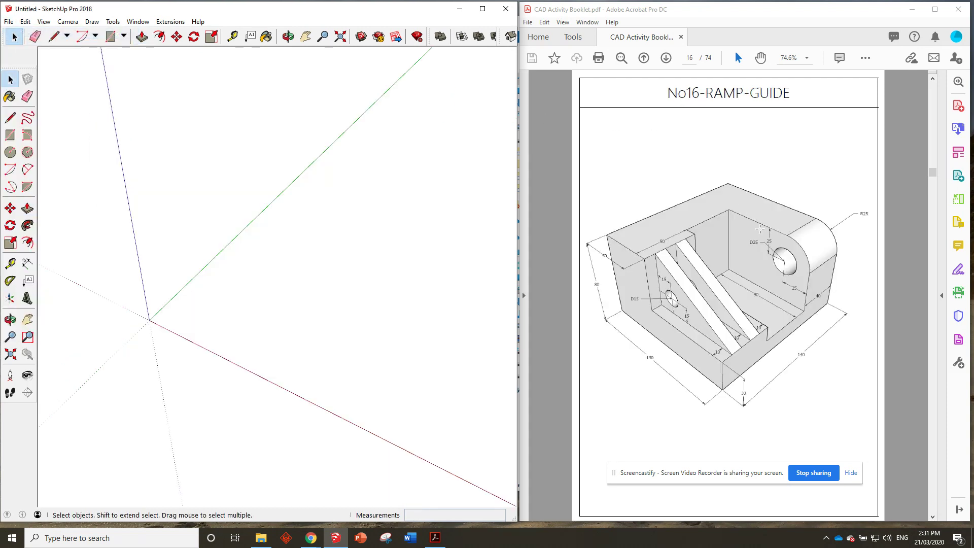